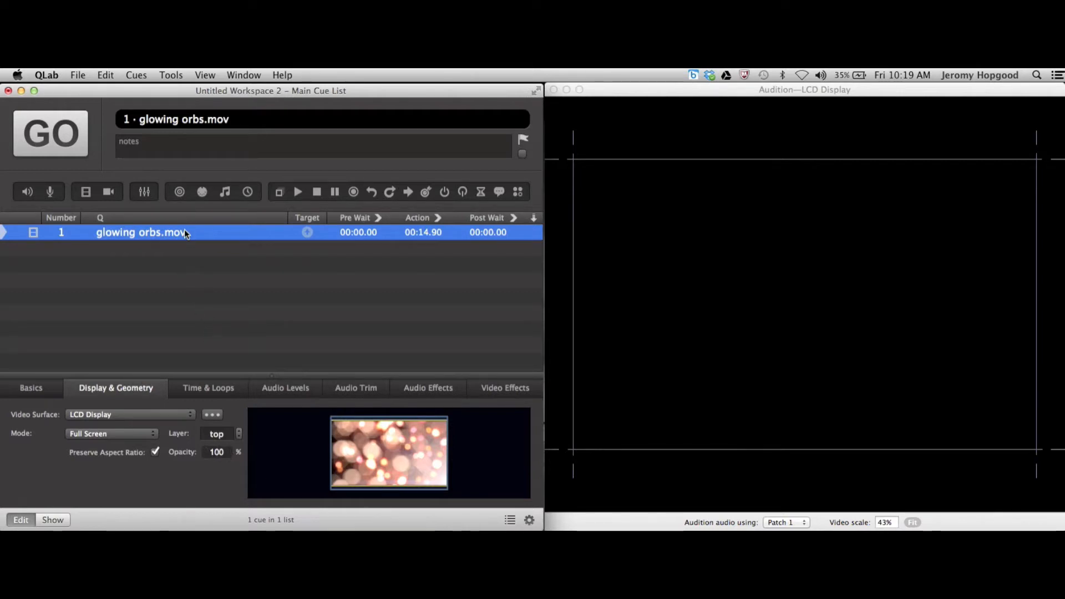
Play the glowing orbs.mov cue and gradually lower its opacity to 0% while watching the output
{"action": "key", "text": "space"}
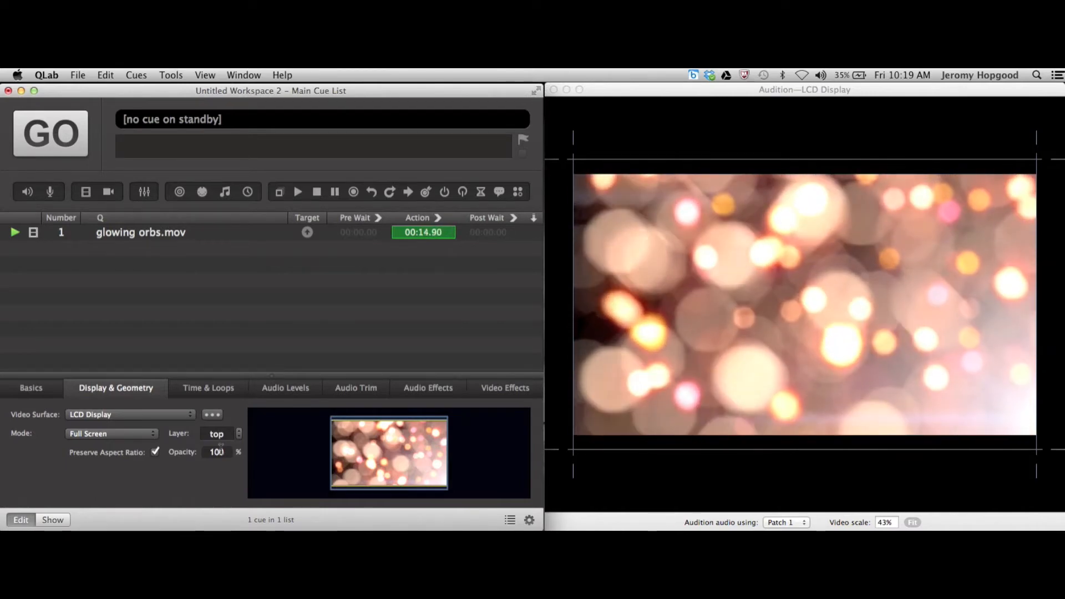
{"action": "double_click", "coordinate": [220, 450]}
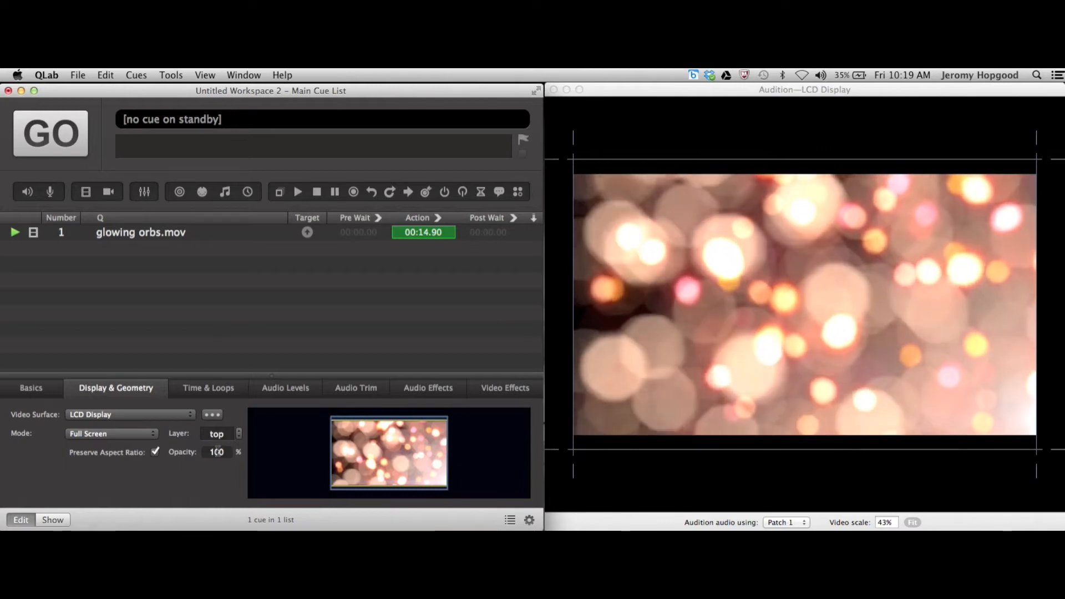
{"action": "type", "text": "85"}
{"action": "key", "text": "Return"}
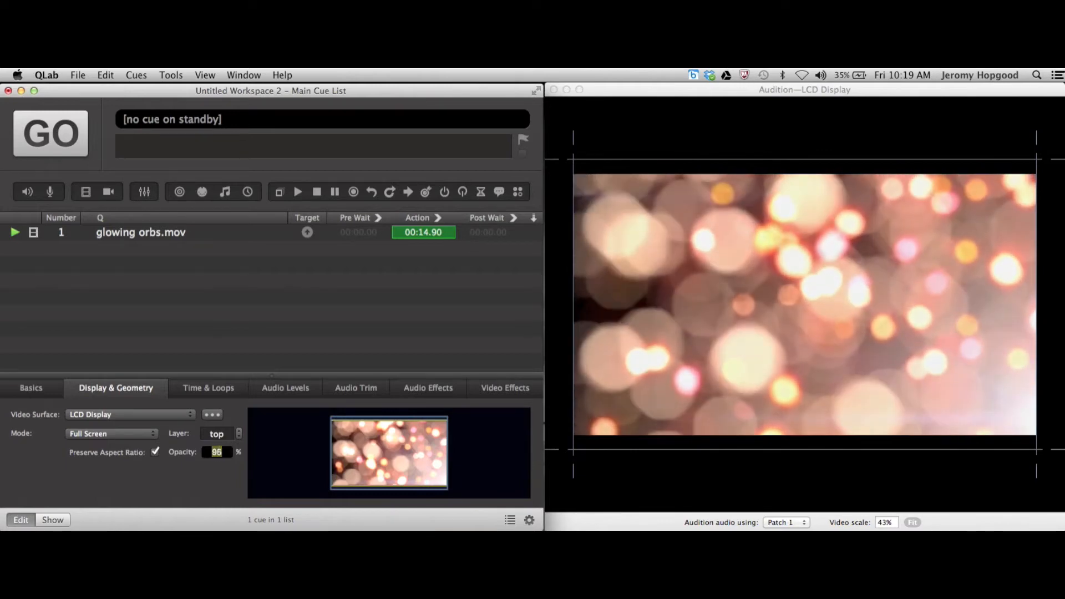
{"action": "type", "text": "65"}
{"action": "key", "text": "Return"}
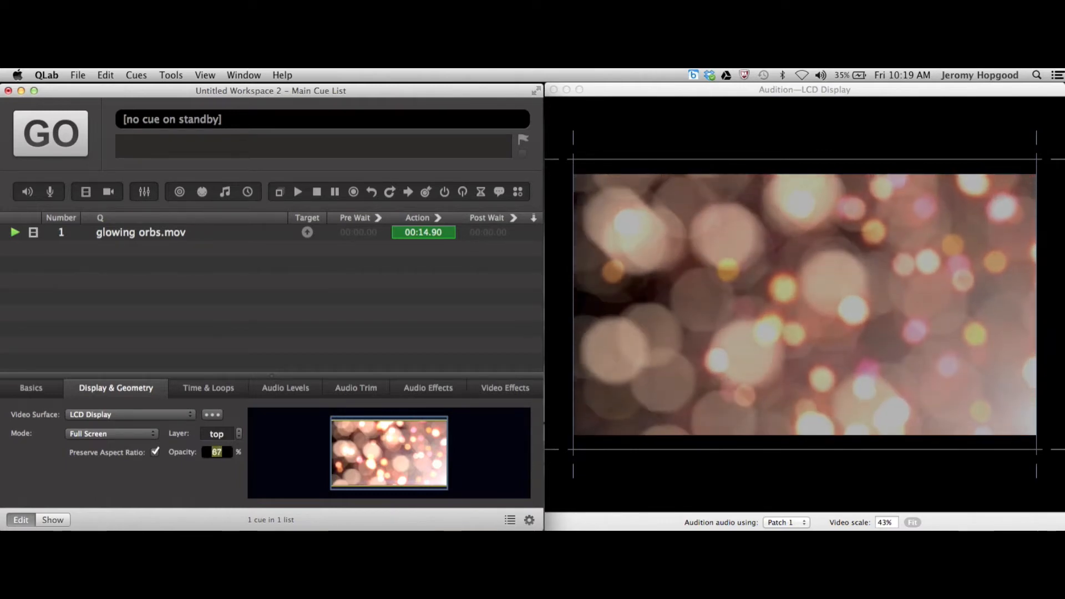
{"action": "type", "text": "54"}
{"action": "key", "text": "Return"}
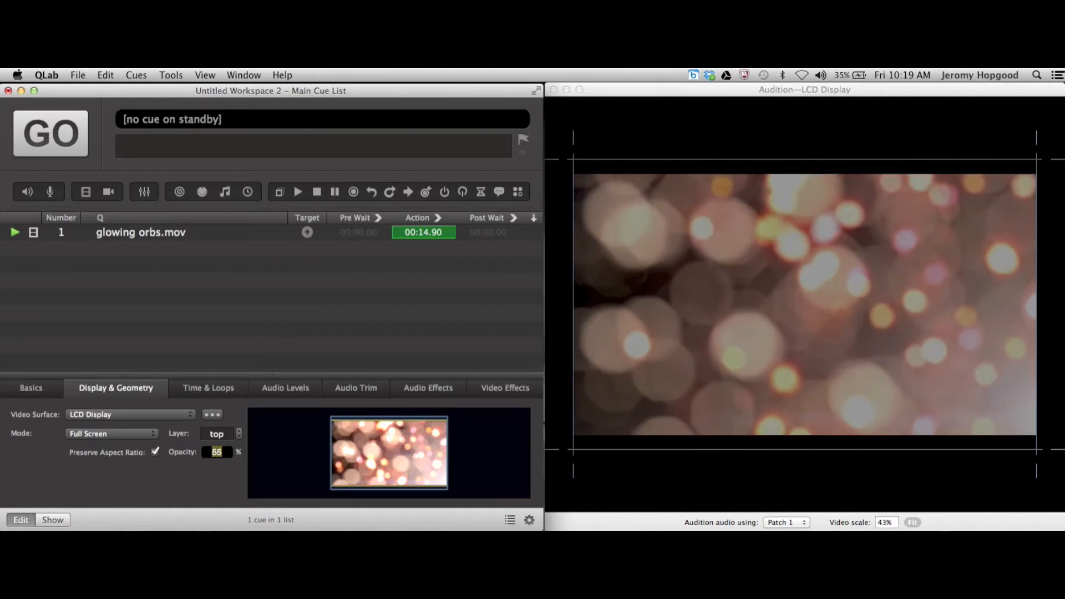
{"action": "left_click_drag", "start_coordinate": [217, 452], "coordinate": [217, 454]}
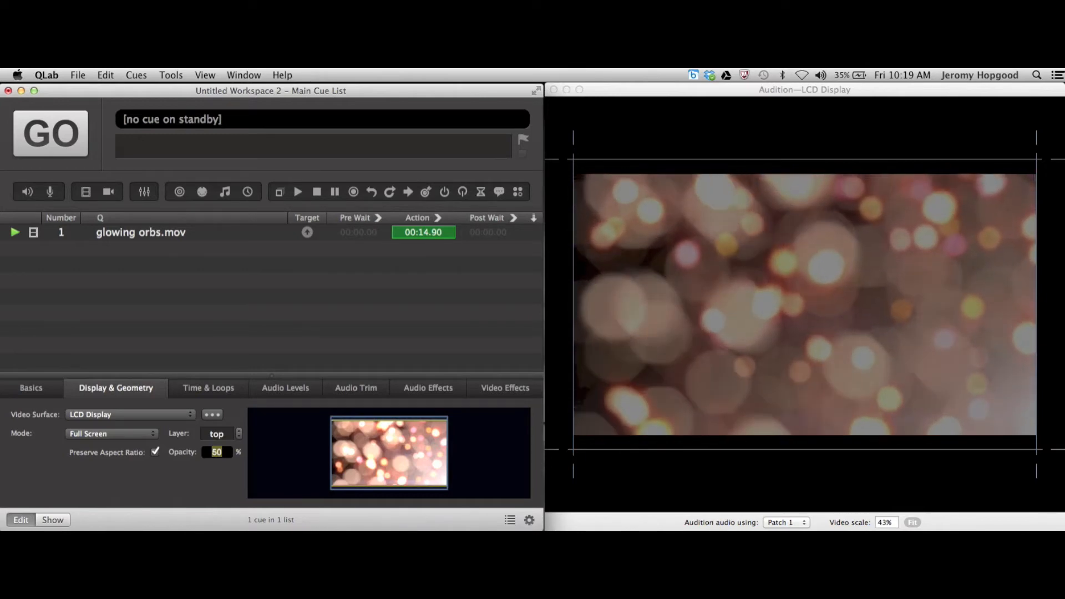
{"action": "left_click_drag", "start_coordinate": [217, 454], "coordinate": [217, 482]}
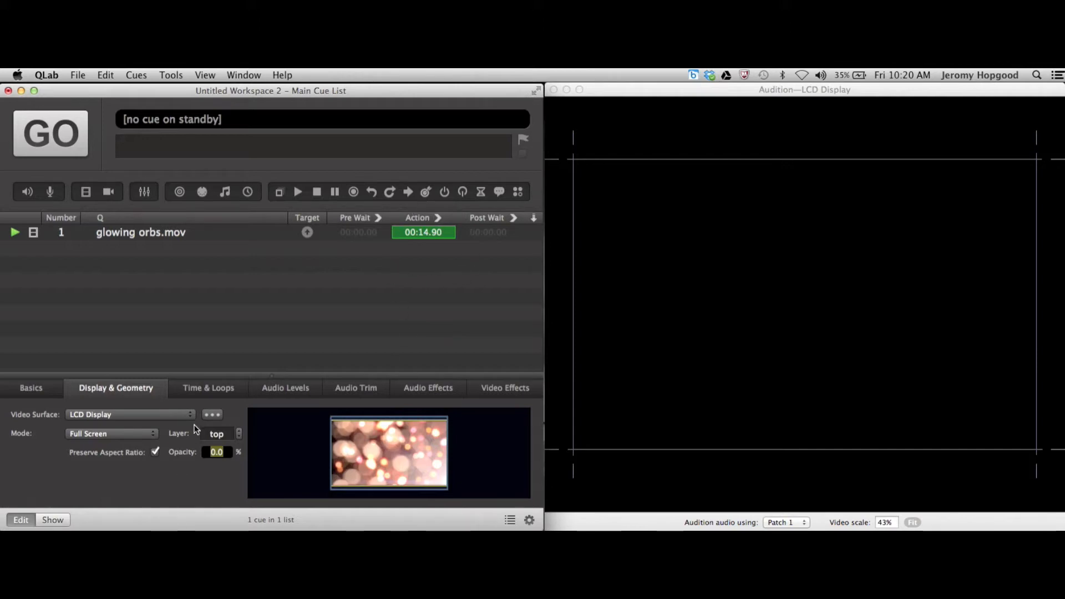
Raise the playing video cue's opacity back to 100%
{"action": "type", "text": "46"}
{"action": "key", "text": "Return"}
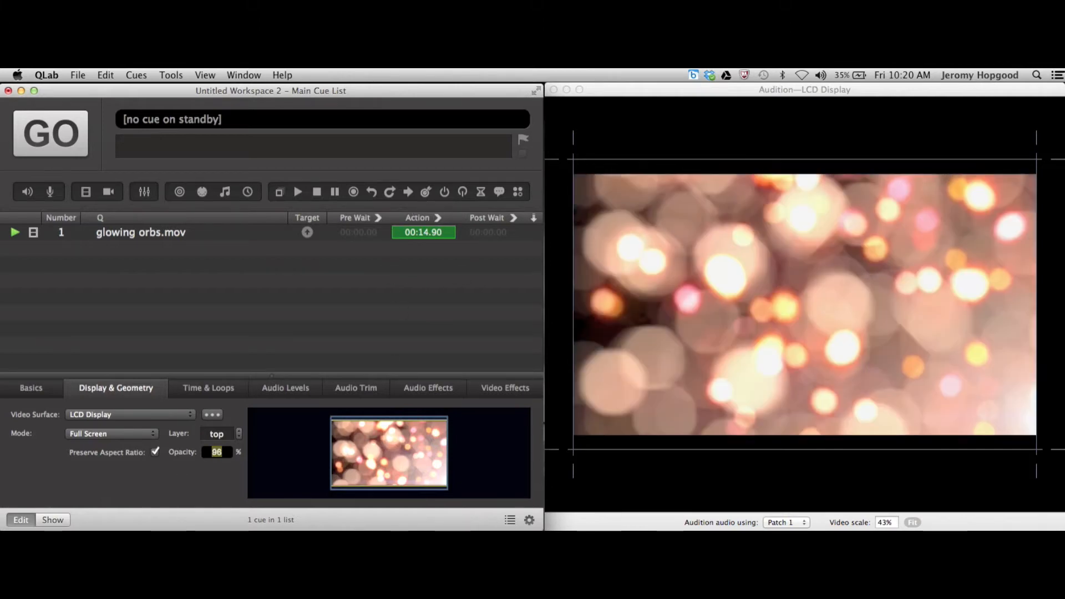
{"action": "type", "text": "100"}
{"action": "key", "text": "Return"}
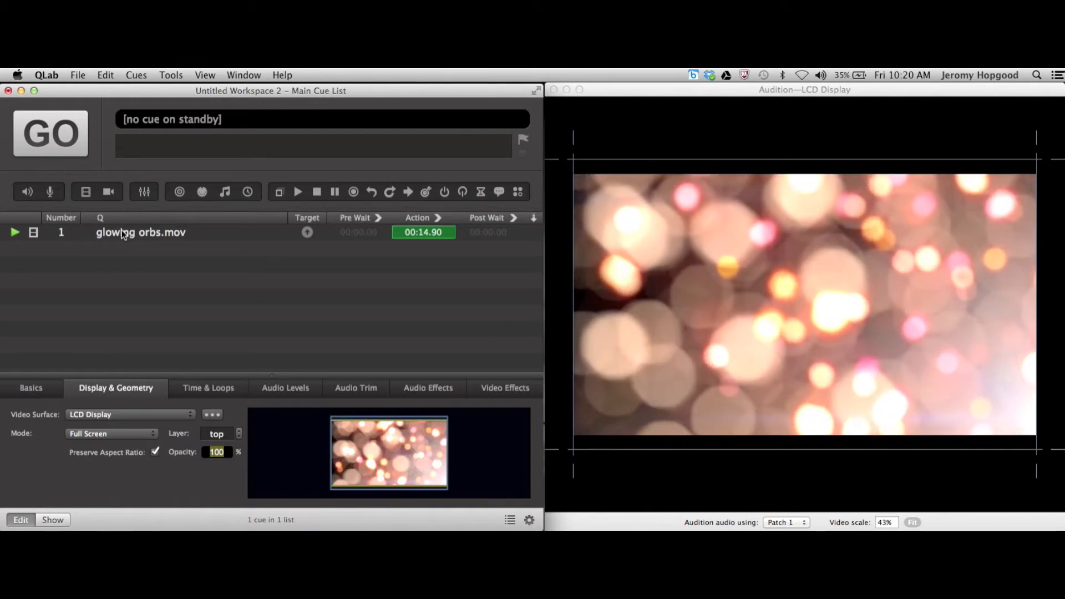
Add a fade cue after the glowing orbs.mov cue and assign that video cue as its target
{"action": "left_click", "coordinate": [122, 230]}
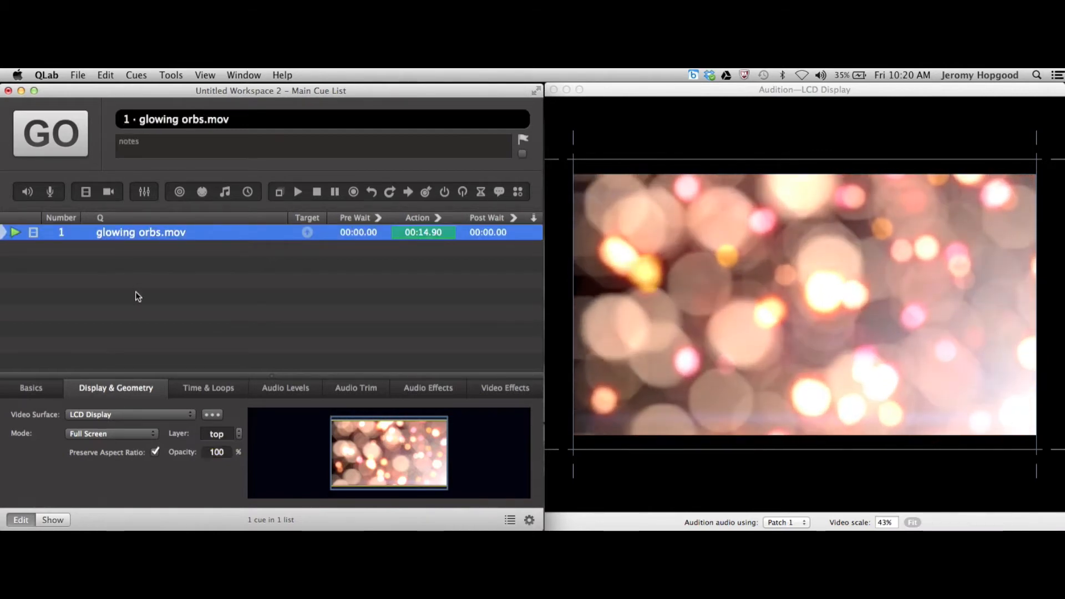
{"action": "left_click", "coordinate": [145, 194]}
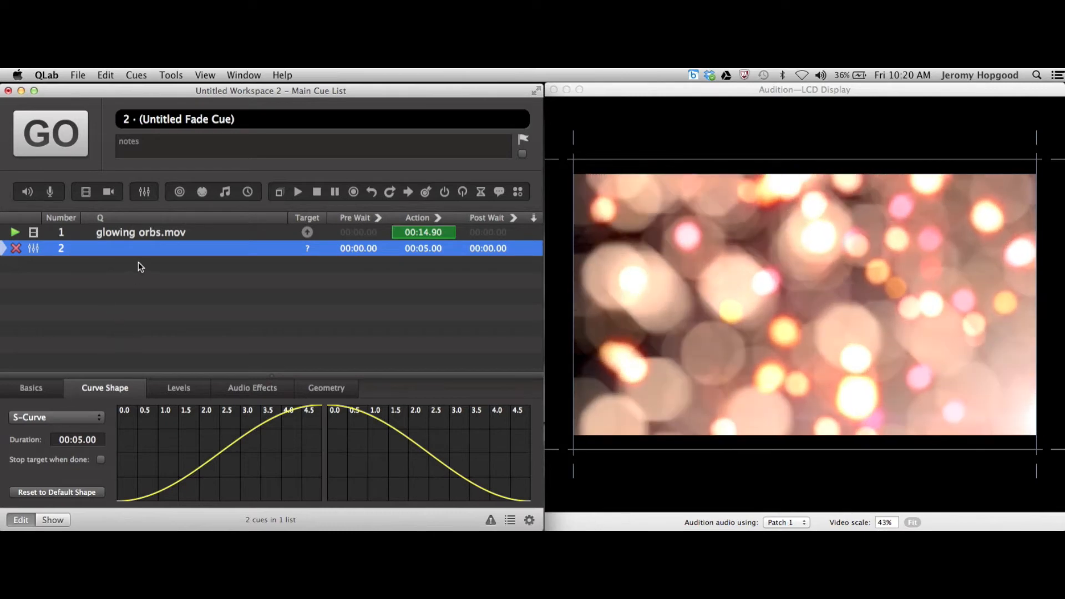
{"action": "left_click_drag", "start_coordinate": [125, 237], "coordinate": [126, 247]}
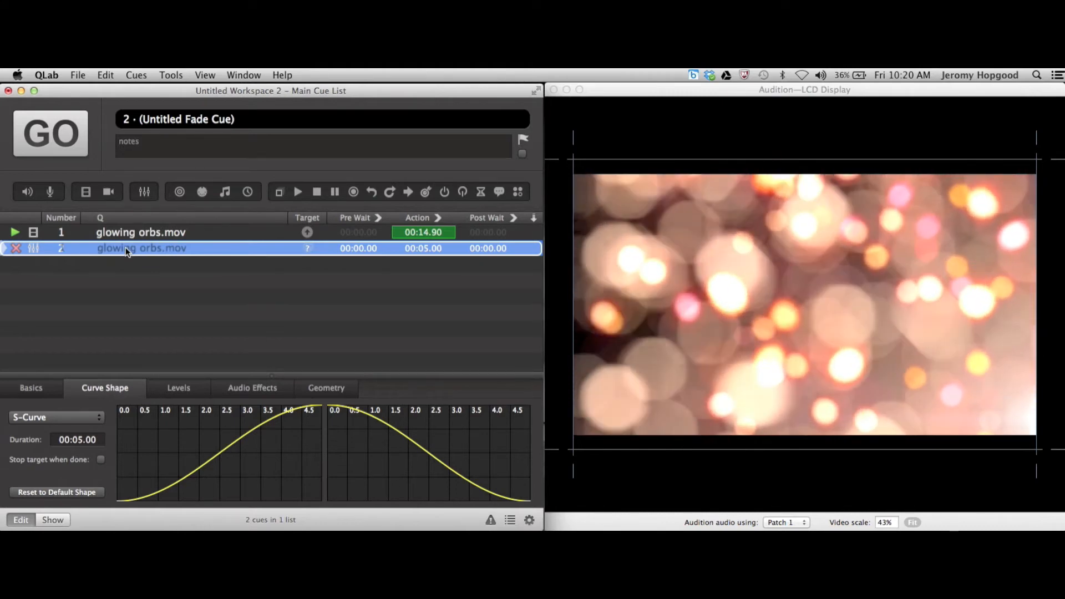
{"action": "left_click_drag", "start_coordinate": [125, 248], "coordinate": [125, 248]}
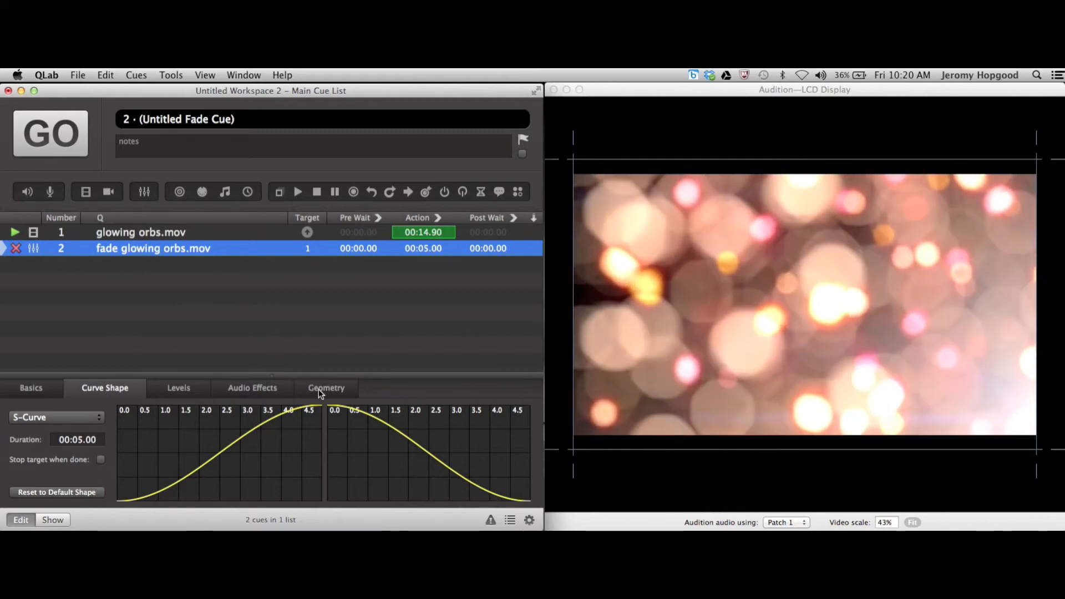
Set the fade cue's geometry to fade the target video's opacity to 0%
{"action": "left_click", "coordinate": [320, 389]}
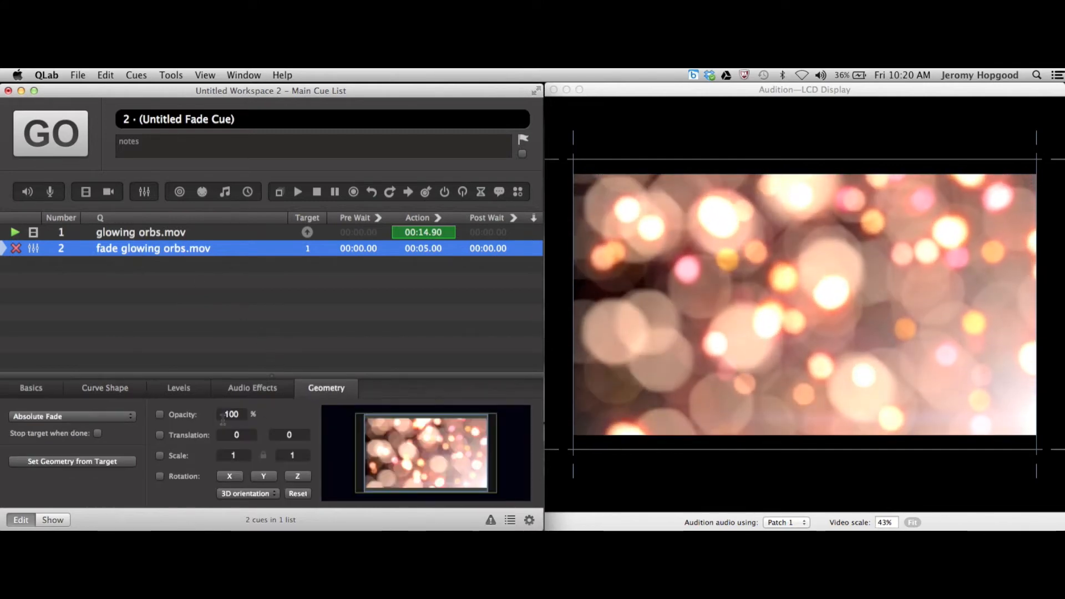
{"action": "left_click", "coordinate": [235, 413]}
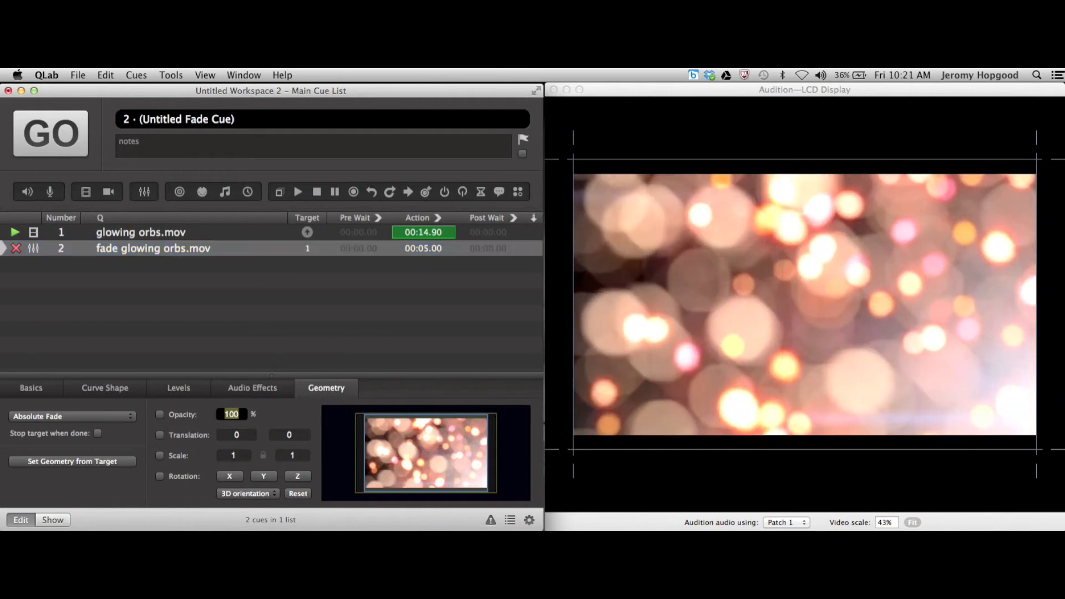
{"action": "type", "text": "49"}
{"action": "key", "text": "Return"}
{"action": "type", "text": "0"}
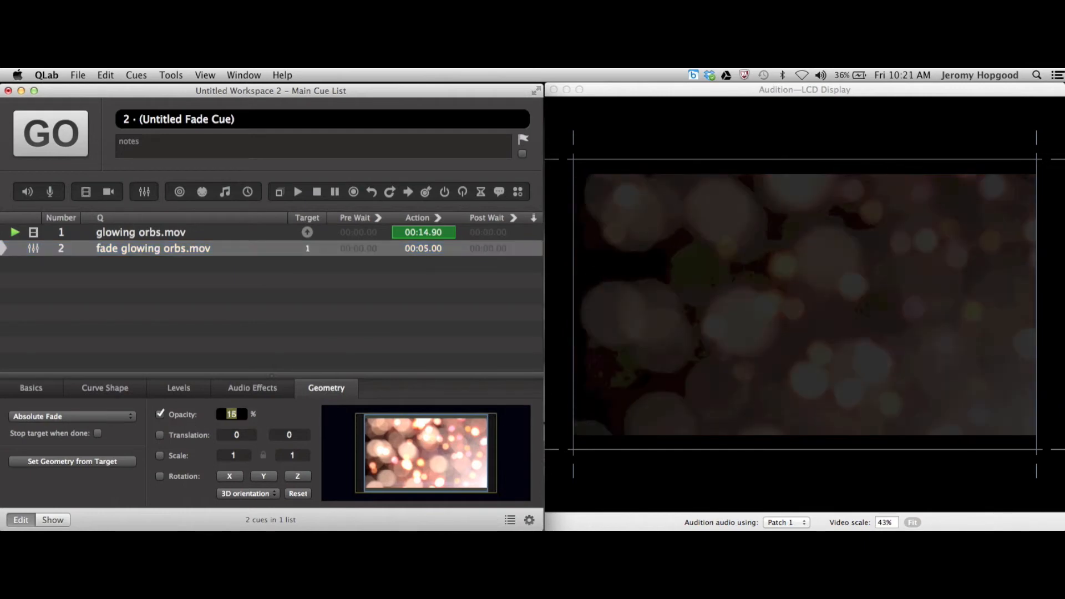
{"action": "key", "text": "Return"}
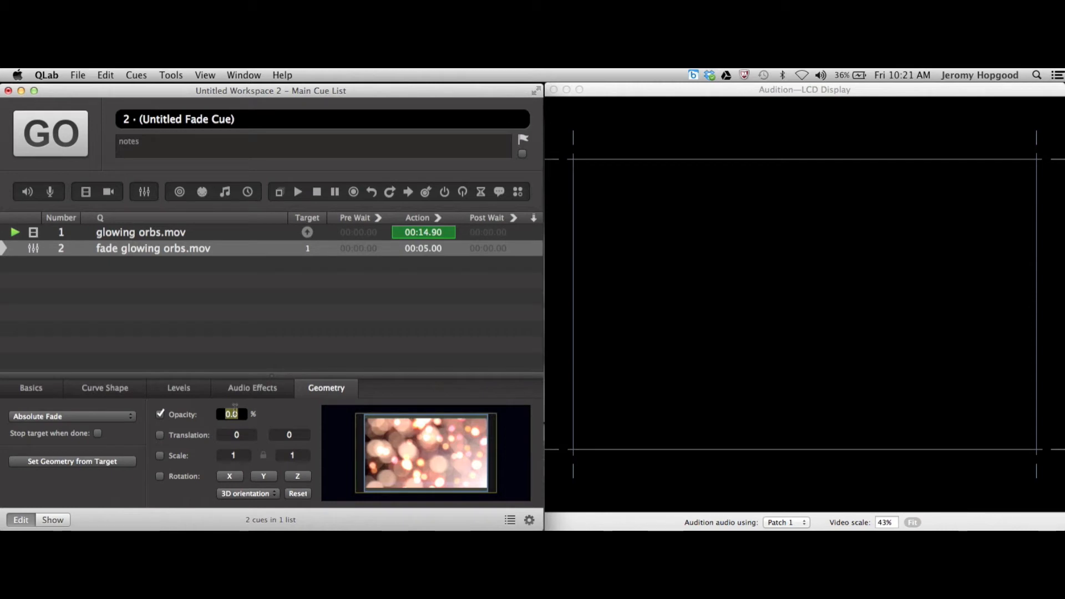
Set the fade cue's curve duration to 8 seconds
{"action": "left_click", "coordinate": [124, 251]}
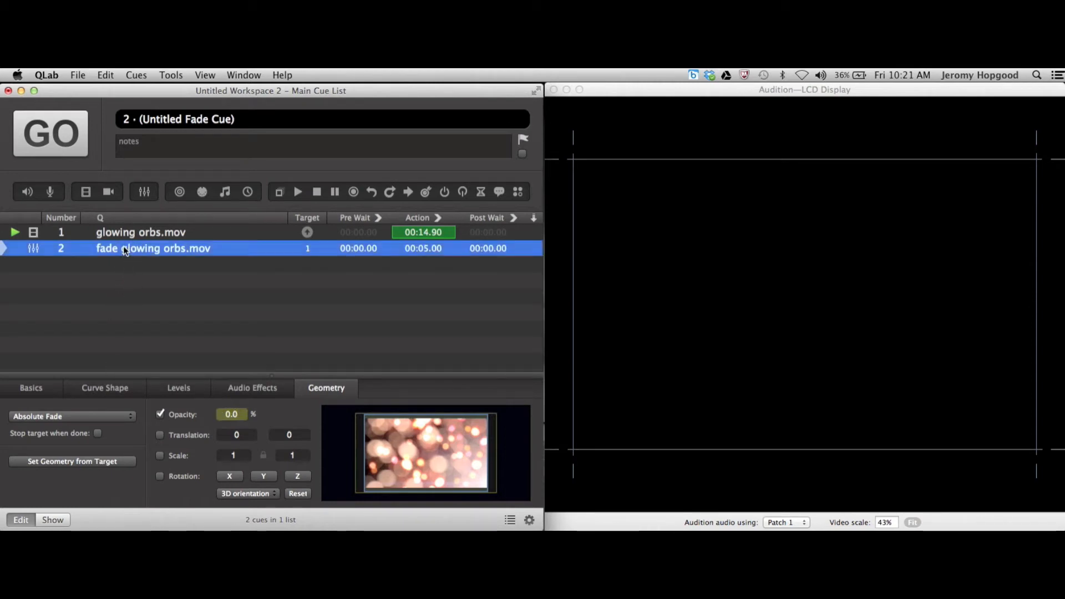
{"action": "left_click", "coordinate": [107, 389]}
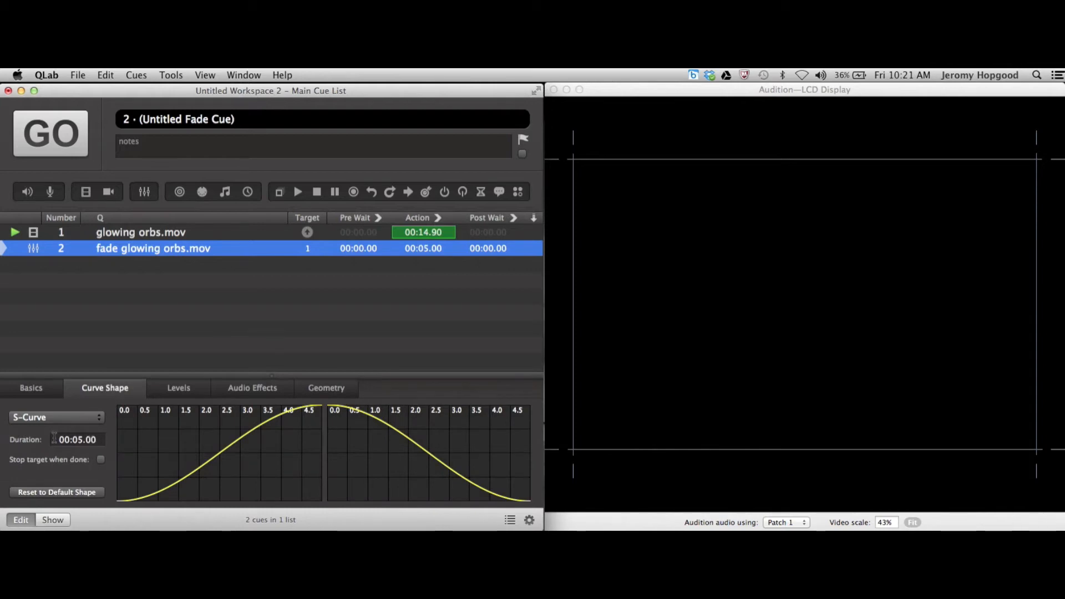
{"action": "left_click", "coordinate": [100, 440]}
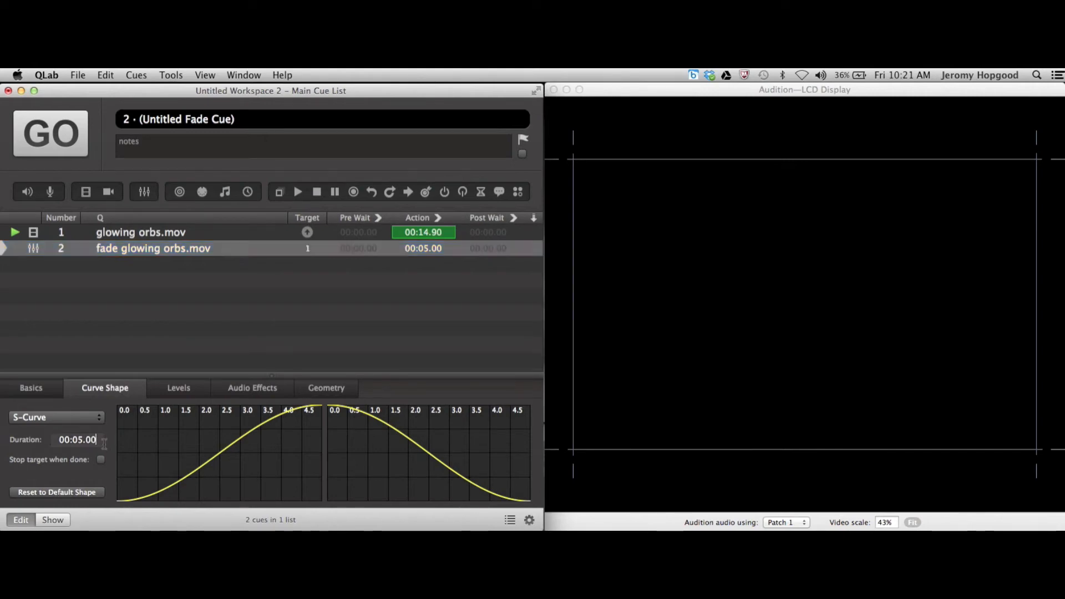
{"action": "double_click", "coordinate": [100, 440]}
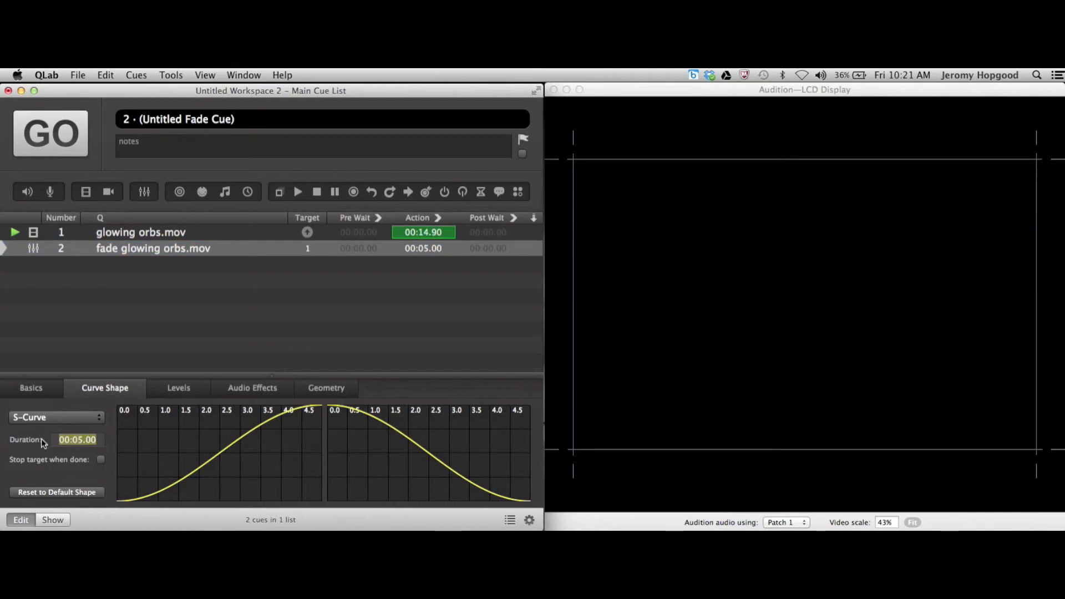
{"action": "type", "text": "8"}
{"action": "key", "text": "Return"}
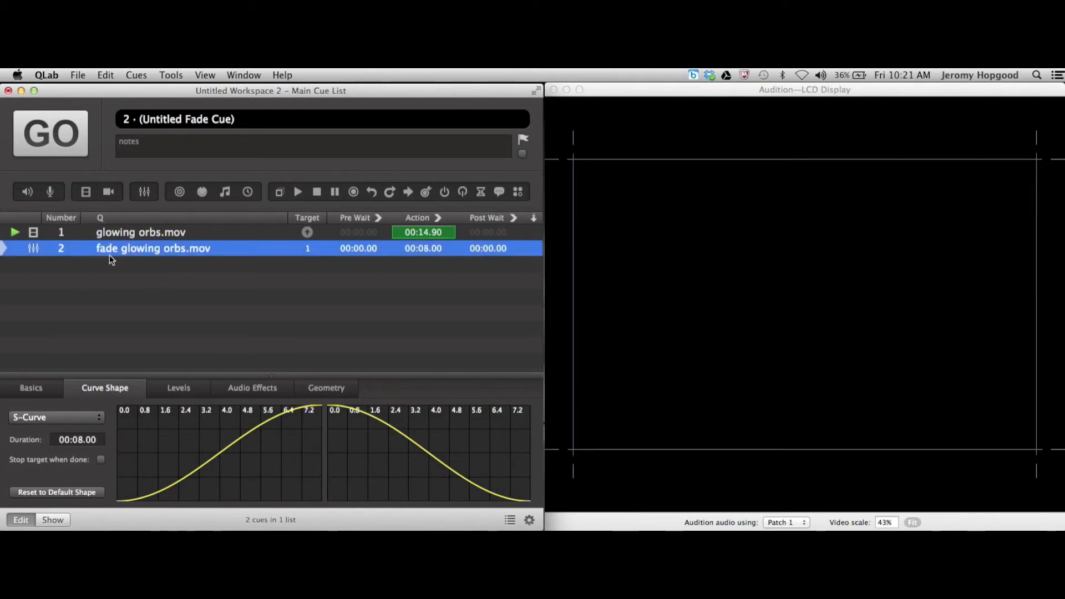
Stop all running cues, restart the glowing orbs.mov cue from the start, and run its fade cue to test the fade-out
{"action": "key", "text": "Escape"}
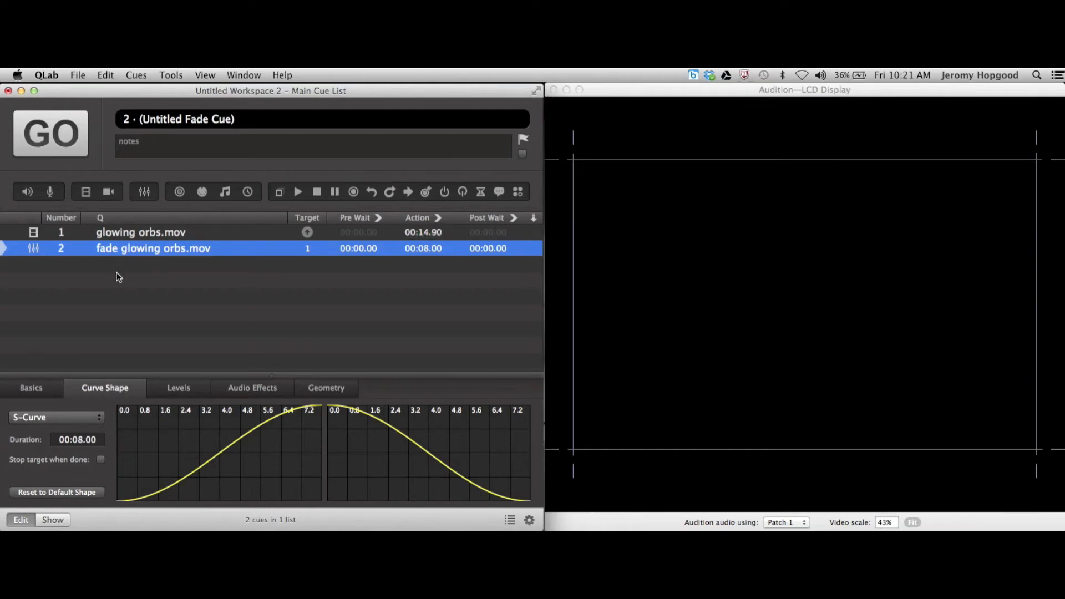
{"action": "left_click", "coordinate": [132, 236]}
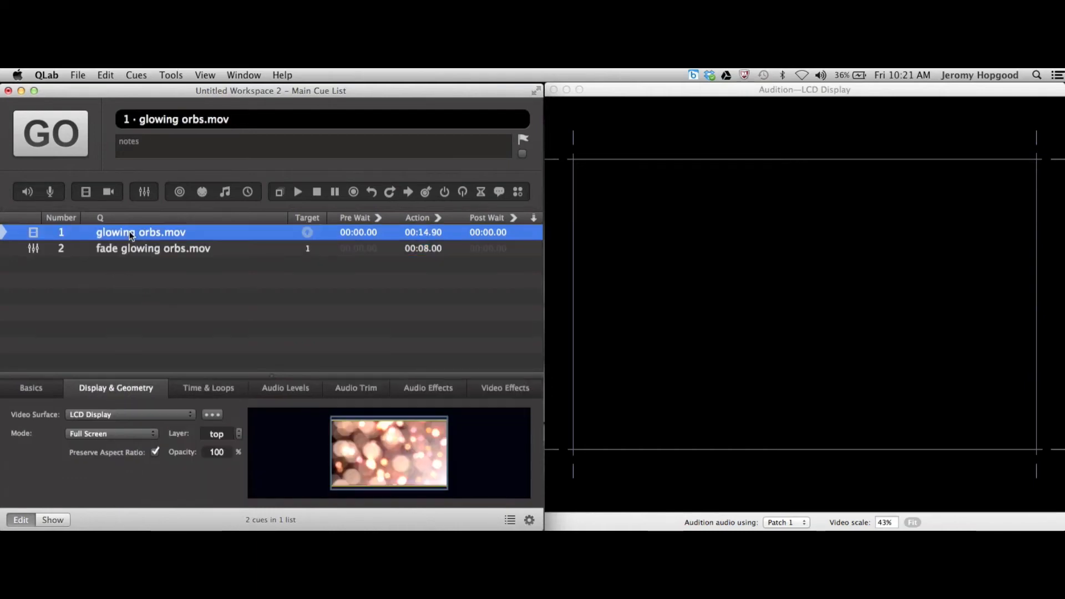
{"action": "key", "text": "space"}
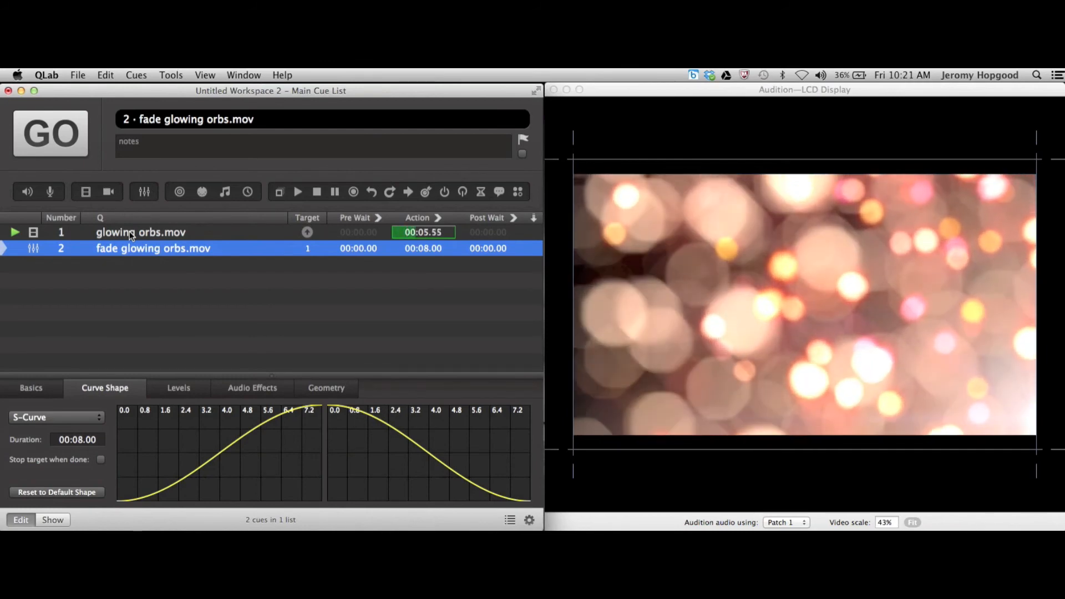
{"action": "key", "text": "space"}
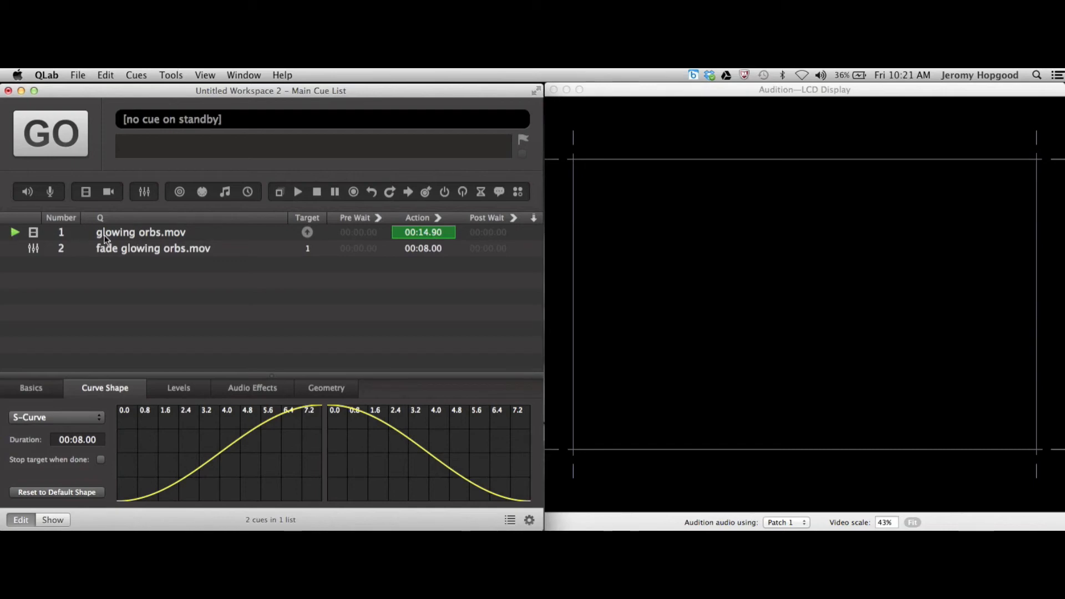
Make the fade cue stop its target when done, and run the video cue and its fade to test it
{"action": "left_click", "coordinate": [158, 249]}
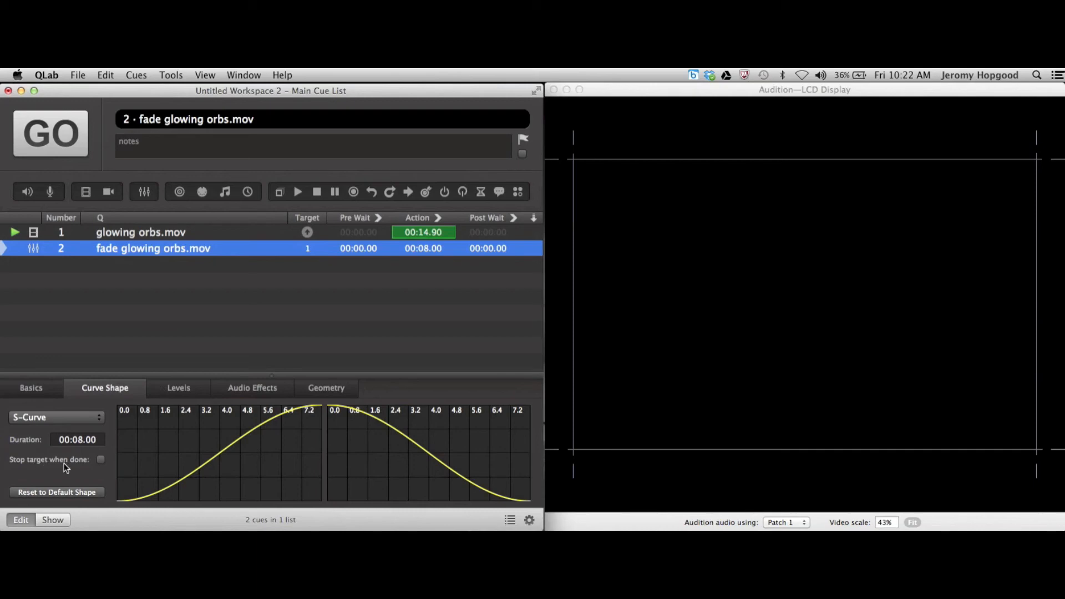
{"action": "left_click", "coordinate": [101, 460]}
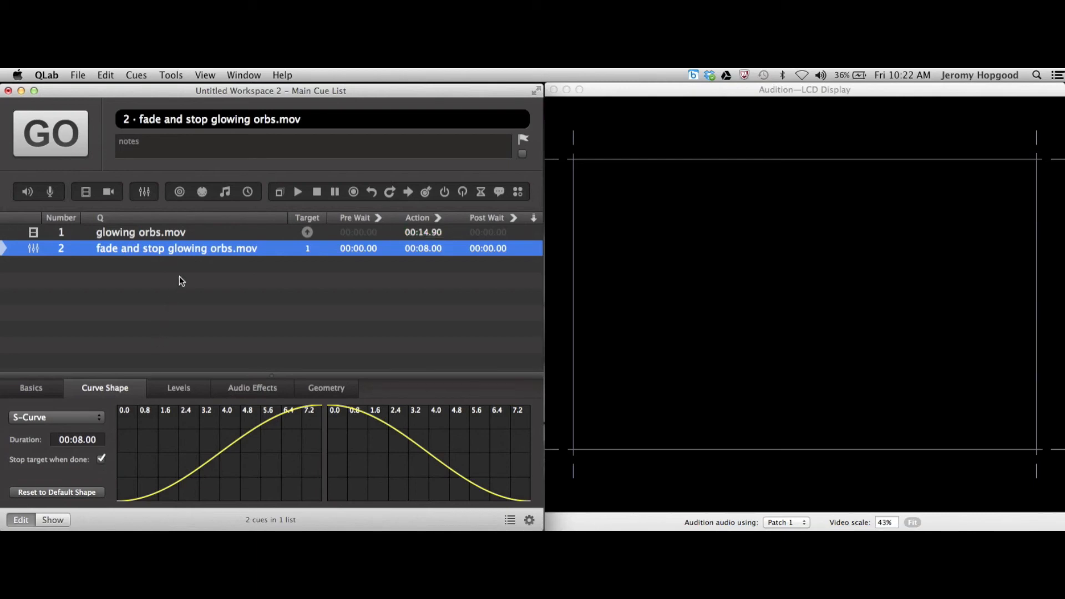
{"action": "left_click", "coordinate": [195, 232]}
{"action": "key", "text": "space"}
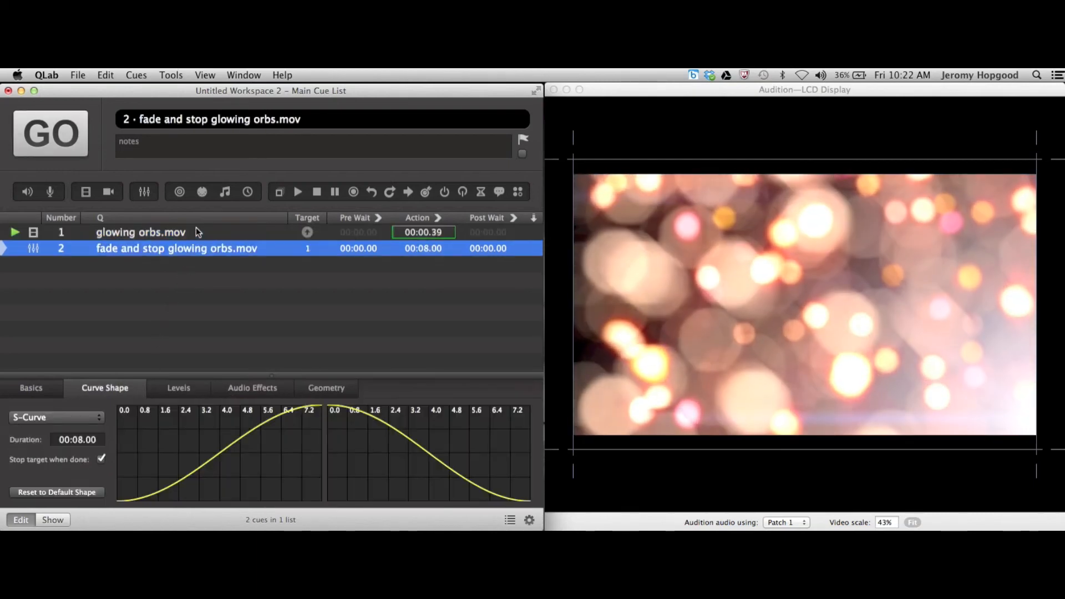
{"action": "key", "text": "space"}
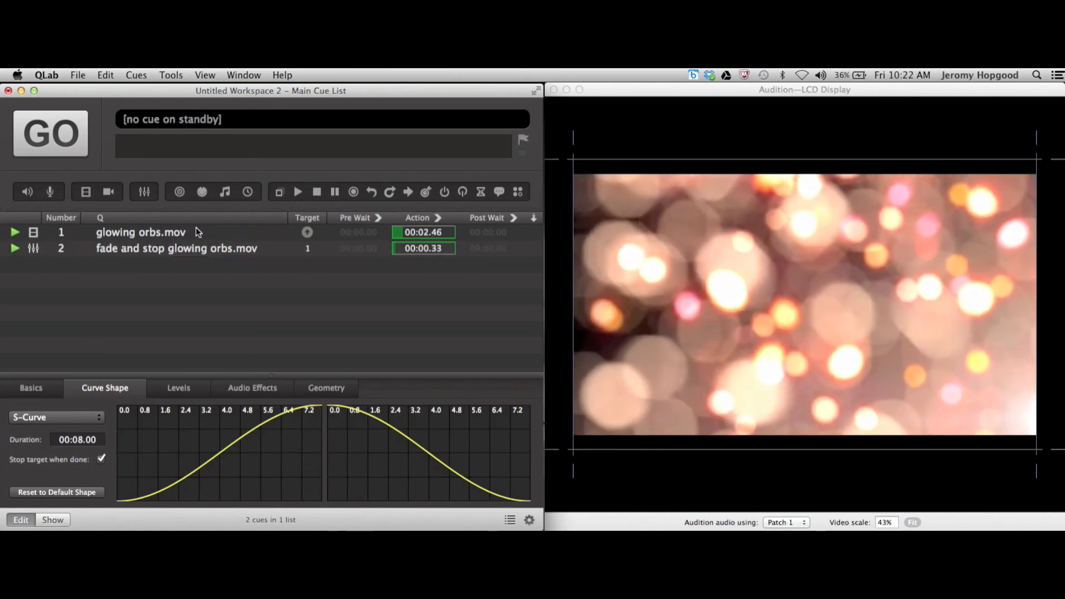